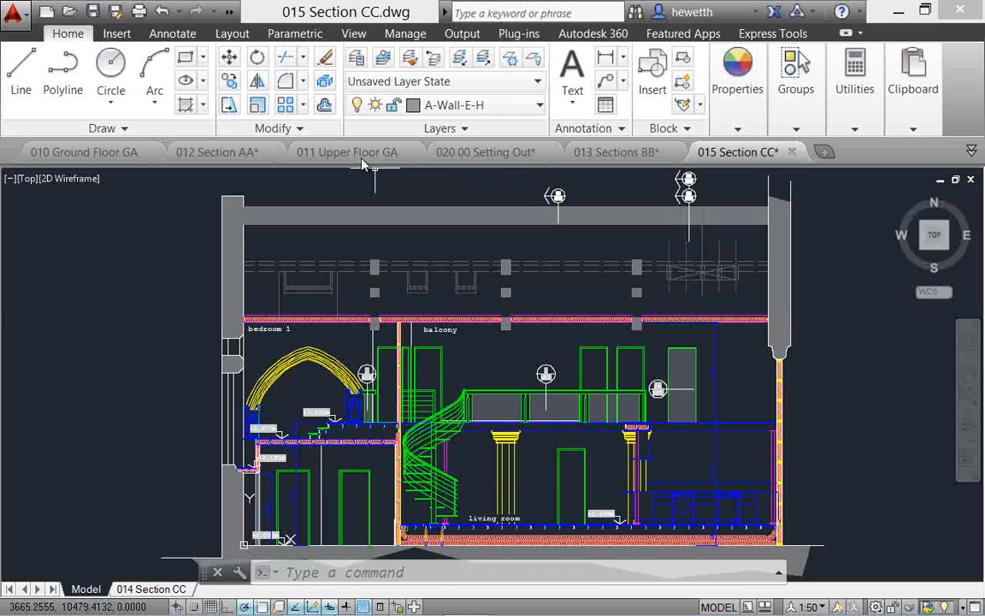
- Switch to 011 Upper Floor GA, then to the 012 Section AA drawing
left_click(361, 152)
left_click(244, 156)
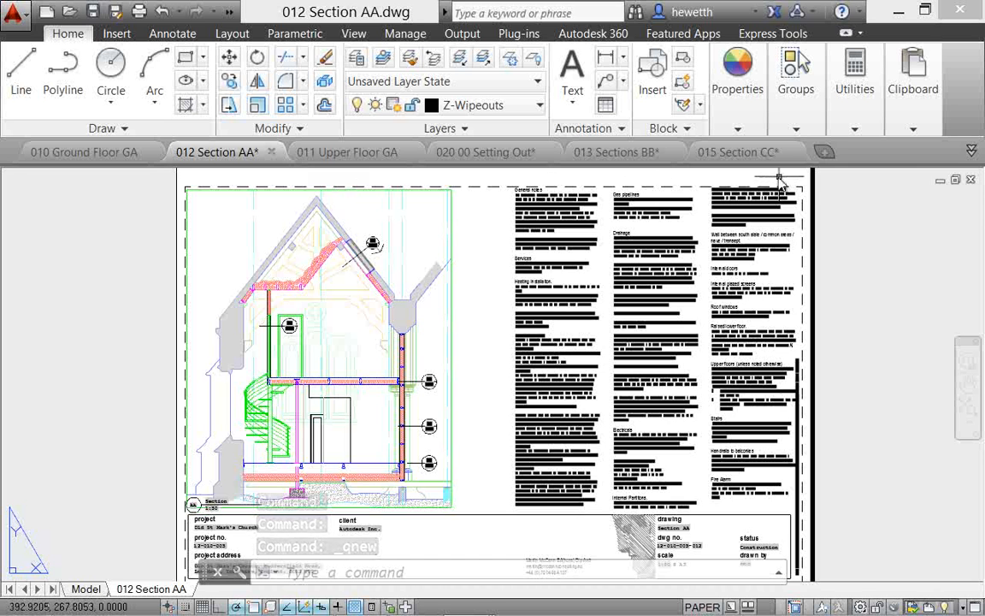
left_click(972, 151)
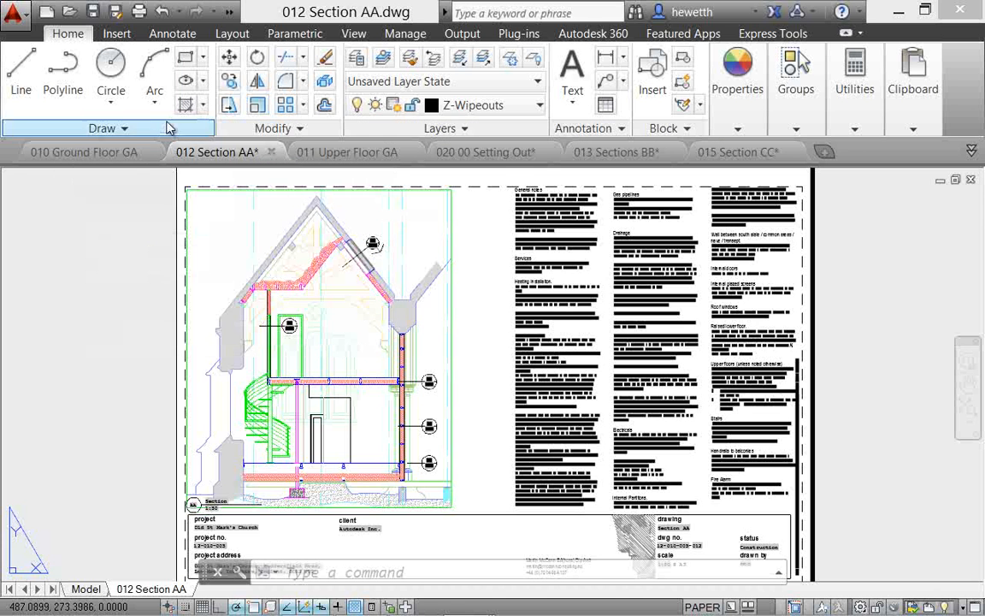
- Browse the Open dialog to St Mark's Renovation > 03 Mallinson Wing > 03 Construction
left_click(70, 13)
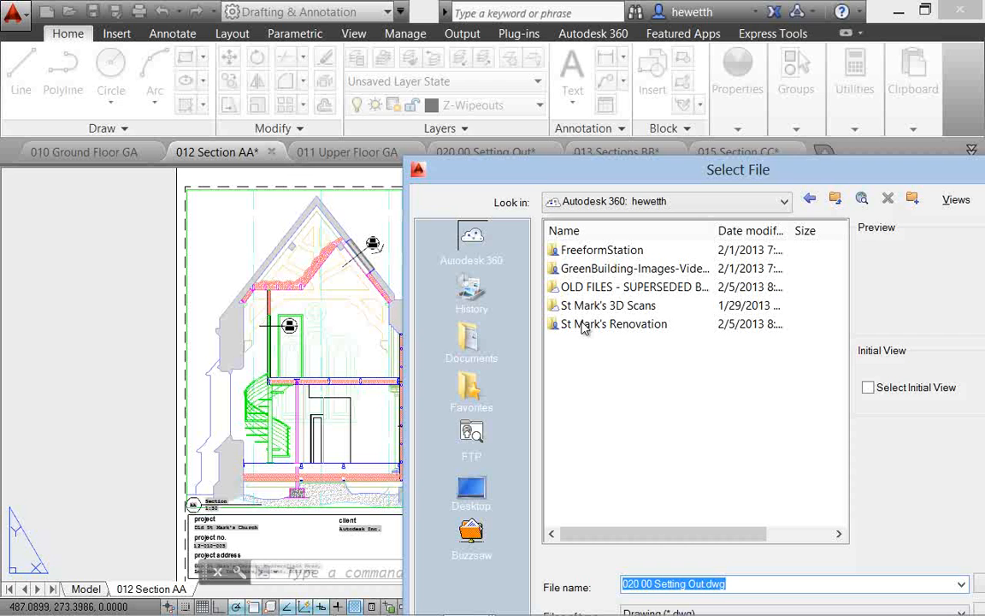
double_click(584, 324)
double_click(569, 285)
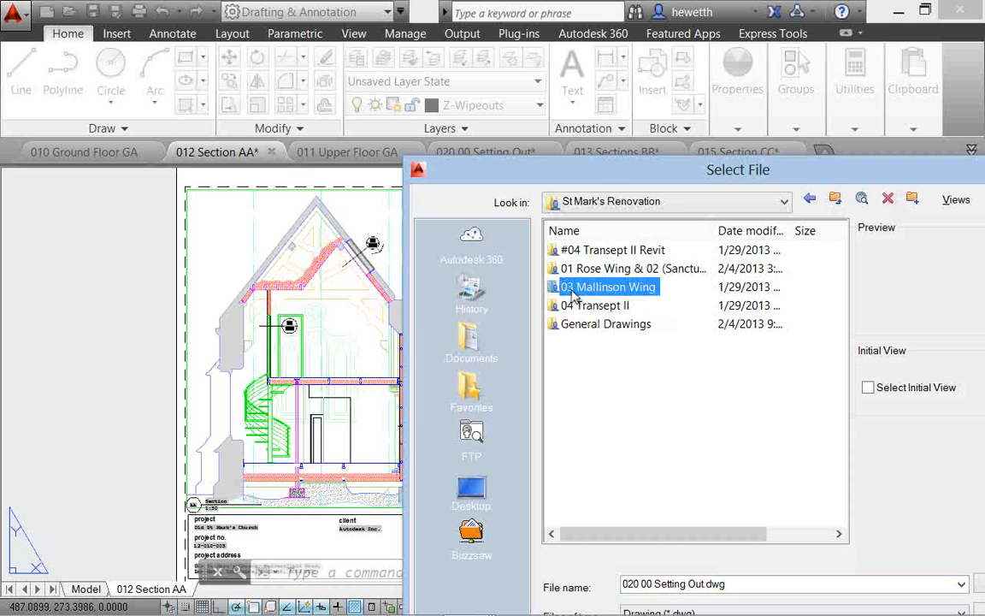
left_click(585, 270)
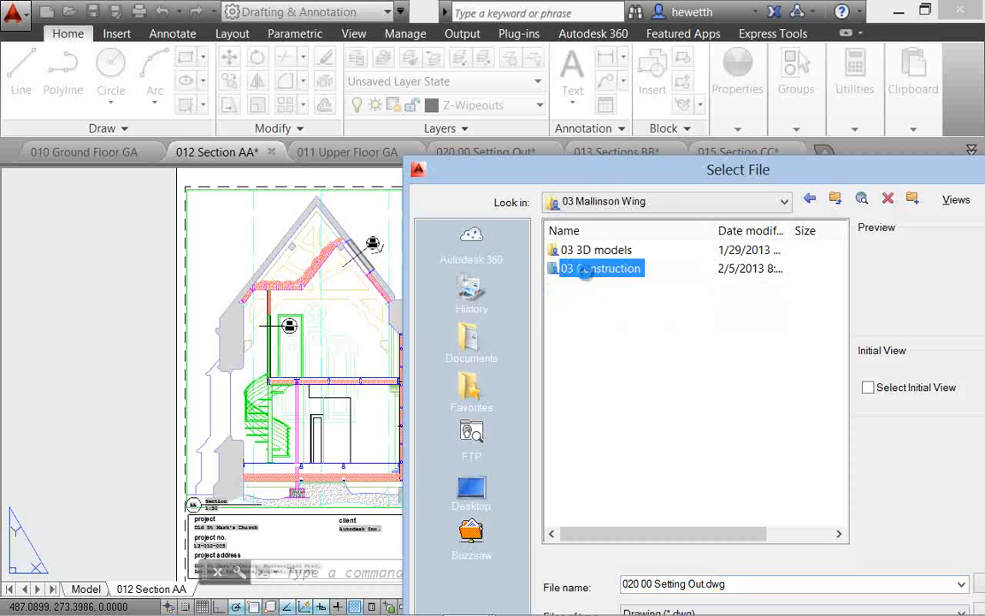
double_click(585, 270)
- Open 013 Sections BB.dwg read-only as a second copy in its own tab
left_click(599, 398)
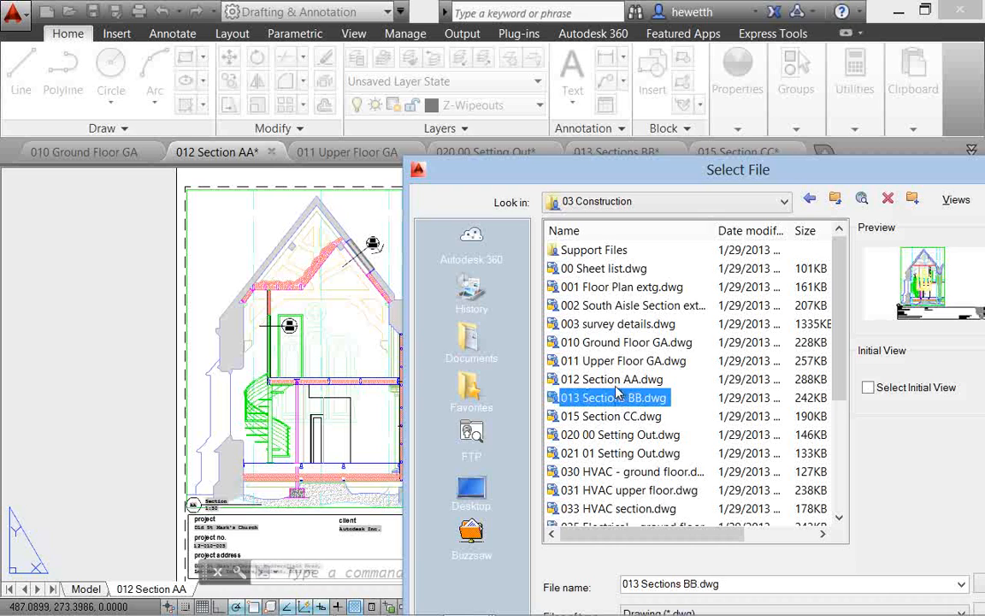
left_click_drag(697, 170, 463, 77)
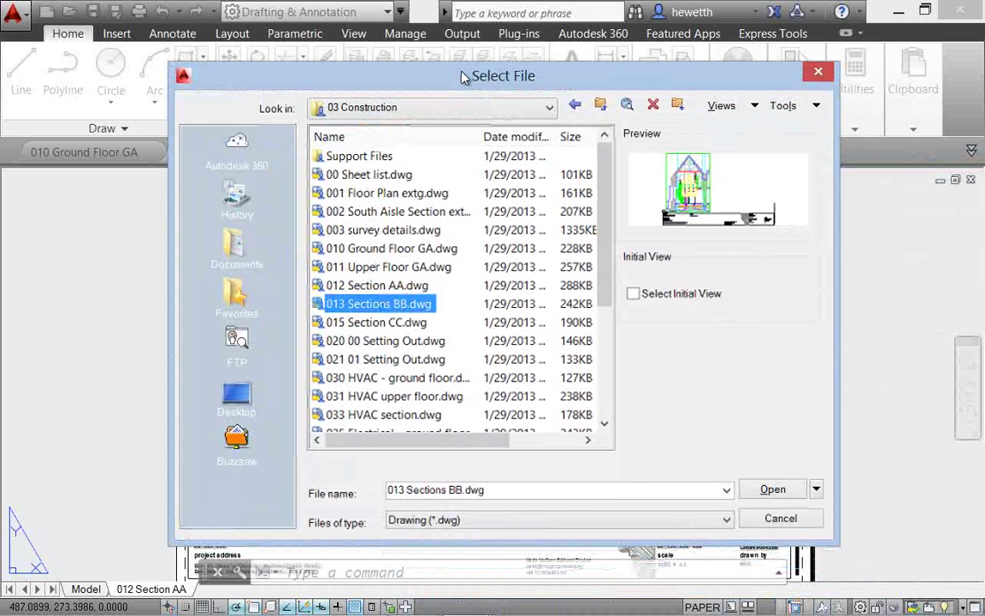
left_click(816, 489)
left_click(804, 536)
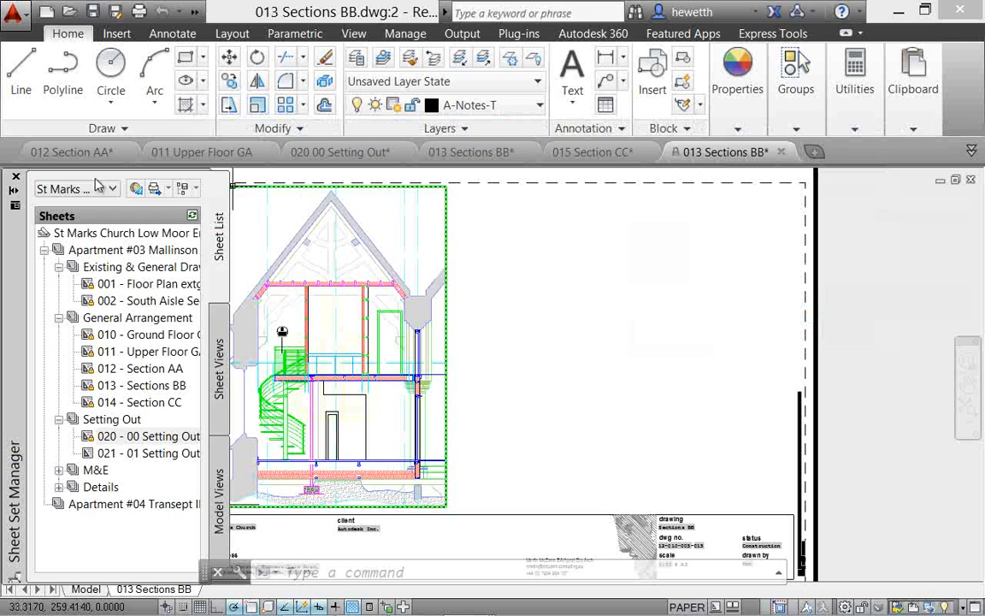
- Close the Sheet Set Manager palette so 013 Sections BB fills the drawing area
left_click(15, 178)
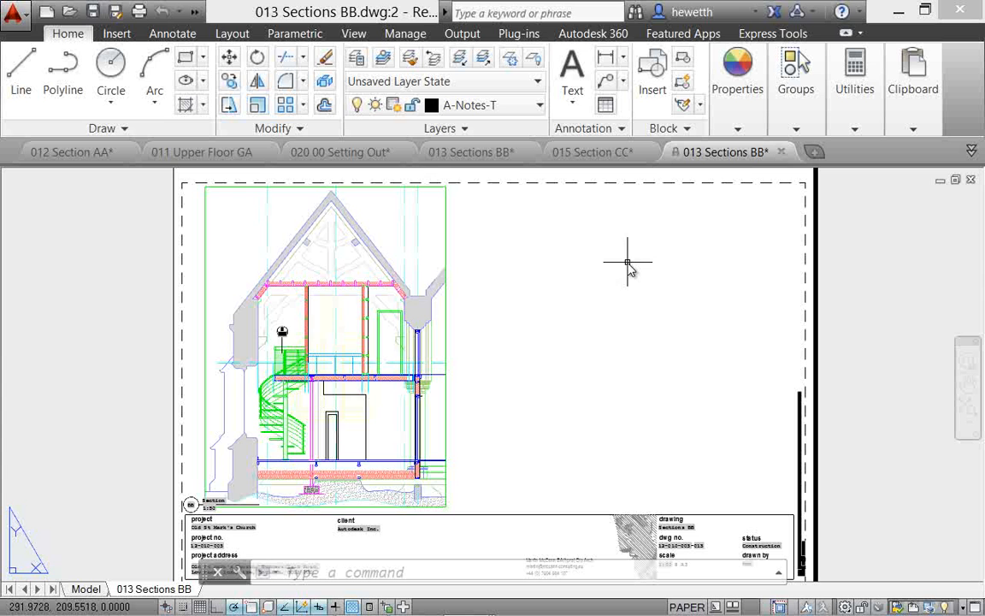
- Create a new blank Drawing3 from the acad.dwt template in its own tab
left_click(817, 152)
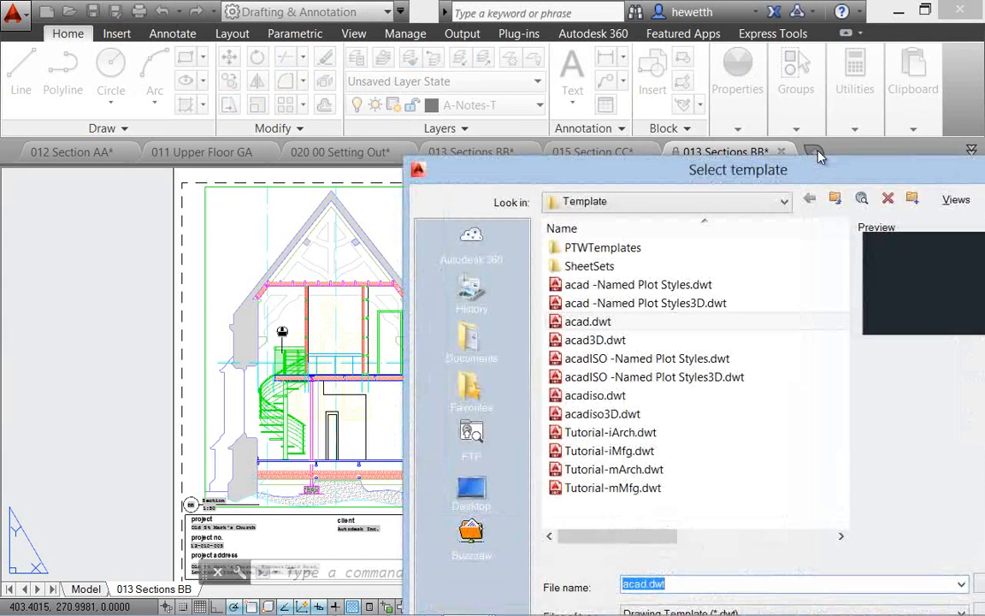
left_click_drag(795, 174, 555, 93)
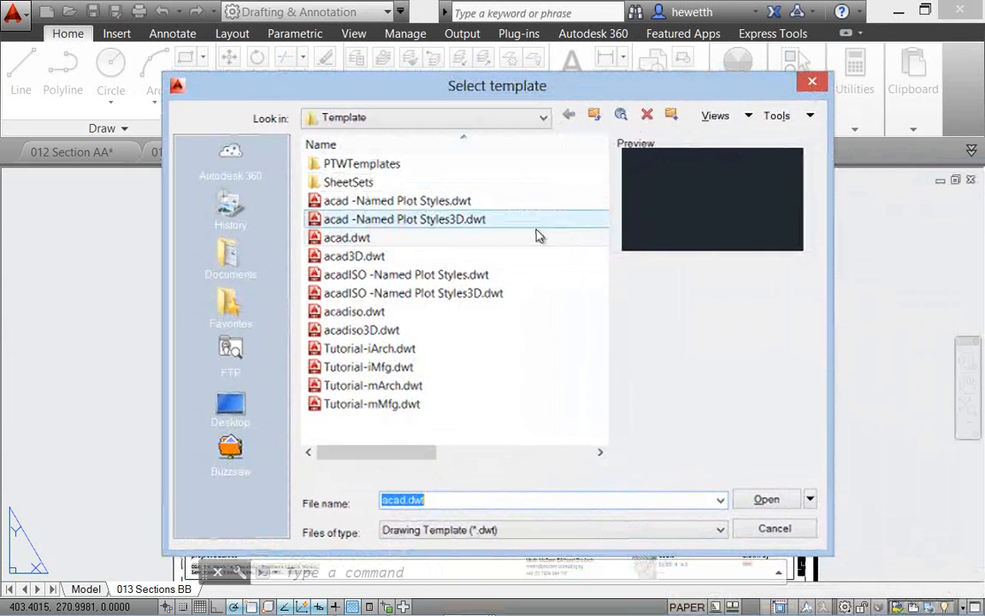
key("Return")
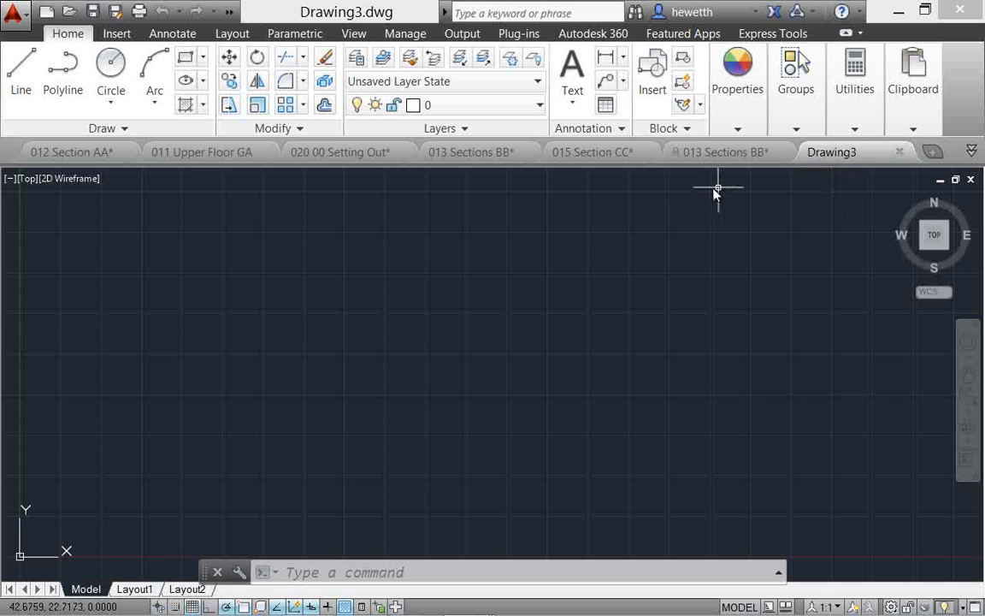
- Reorder tabs with 013 Sections BB second and Drawing3 further along, then show 015 Section CC
left_click_drag(850, 154, 325, 154)
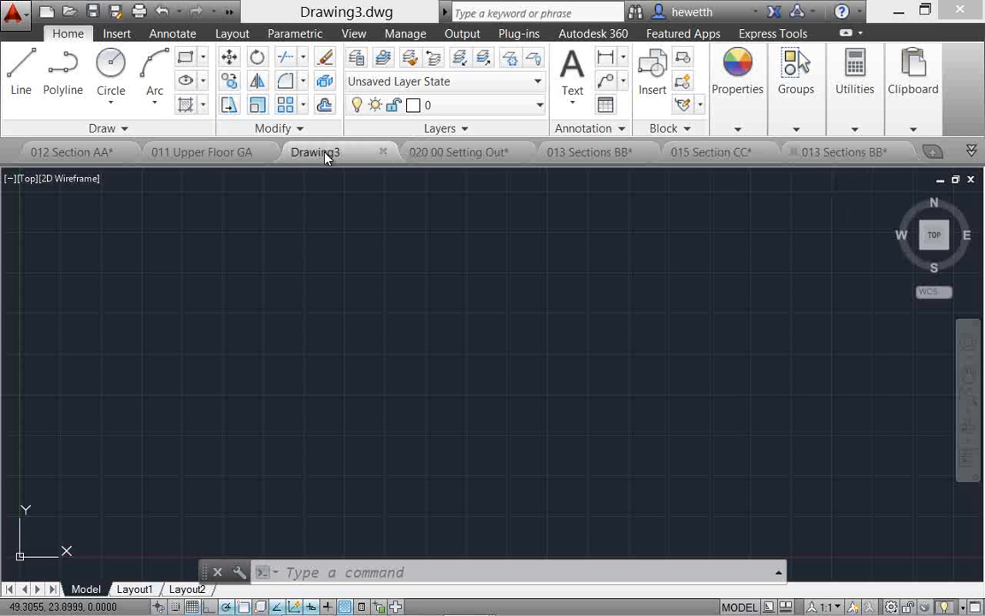
left_click_drag(587, 152, 192, 154)
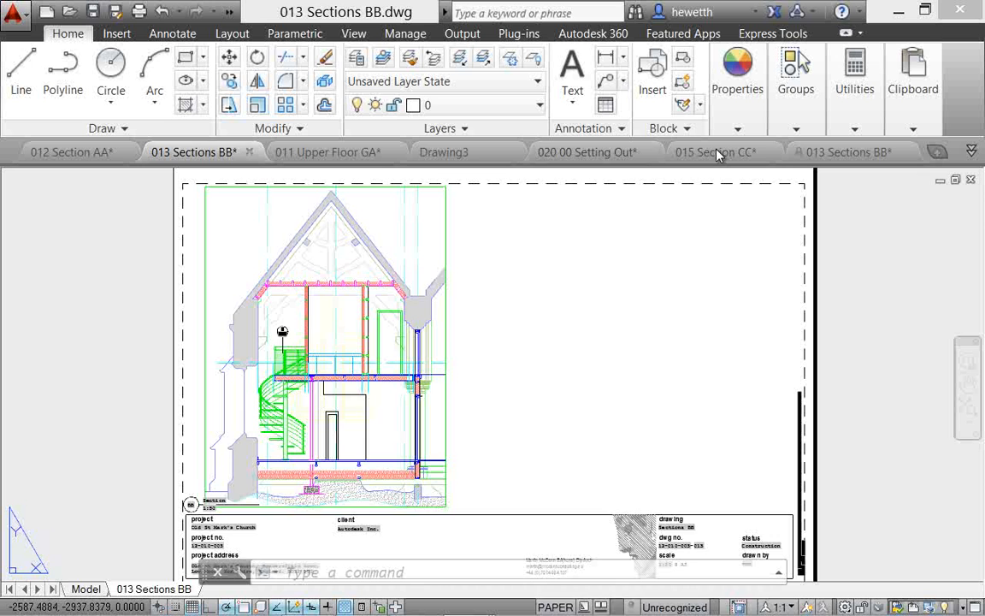
left_click_drag(760, 152, 435, 177)
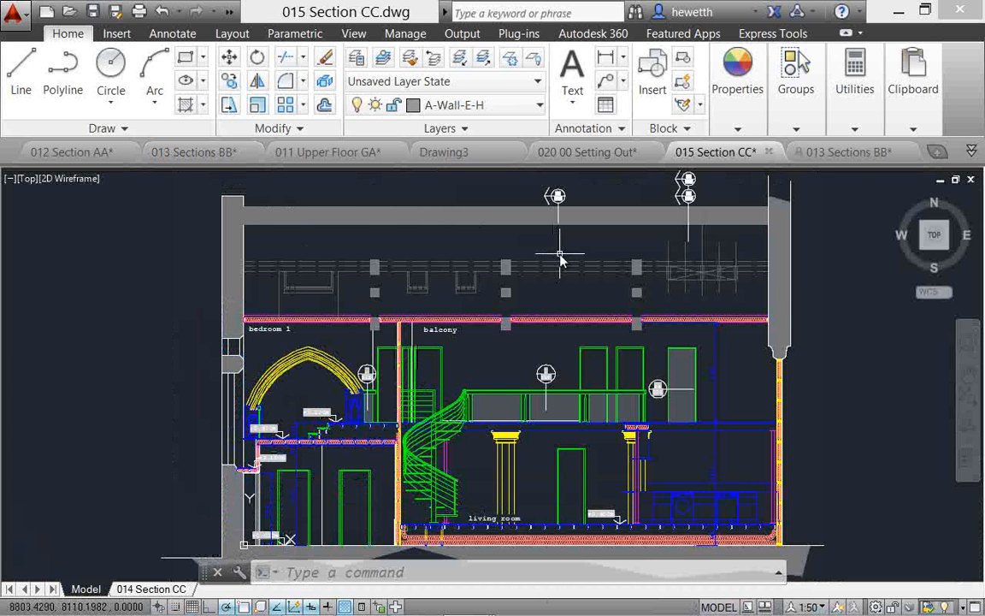
- Close 015 Section CC without saving its changes
left_click(767, 152)
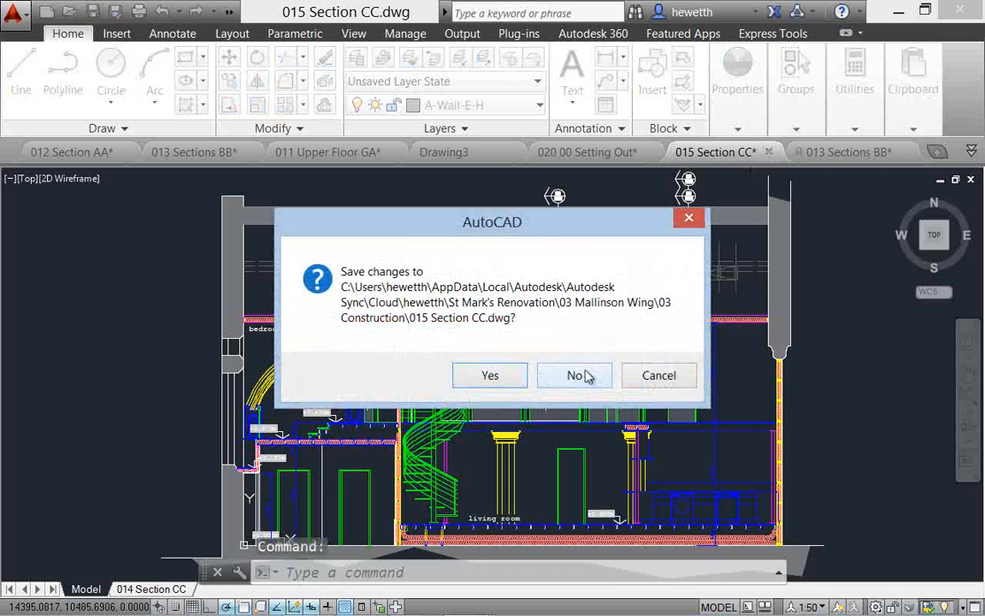
left_click(588, 378)
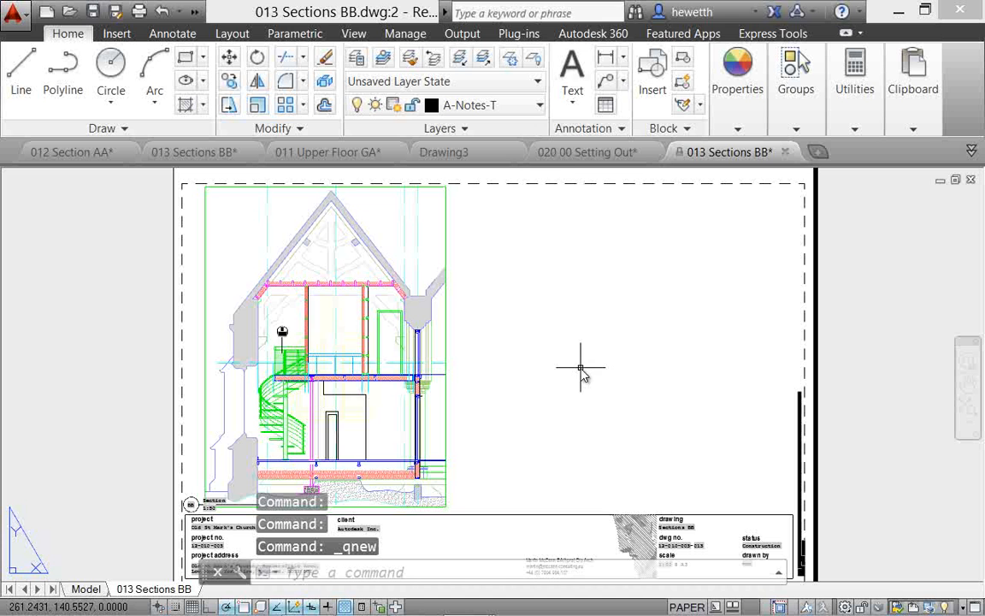
mouse_move(587, 151)
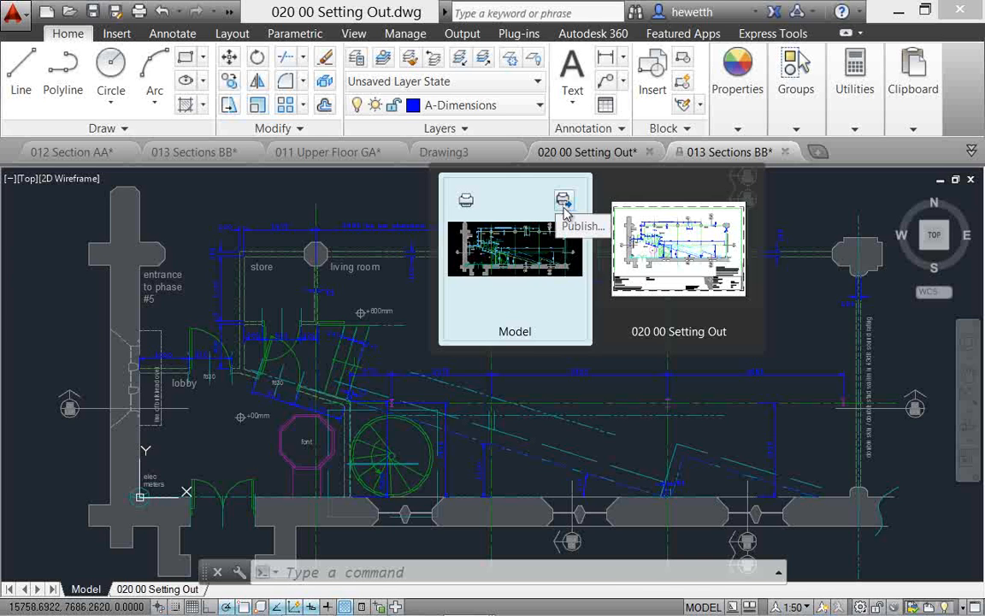
- Close all drawings except Drawing3, discarding changes to 013 Sections BB, 020 00 Setting Out and the rest
key("ctrl+Tab")
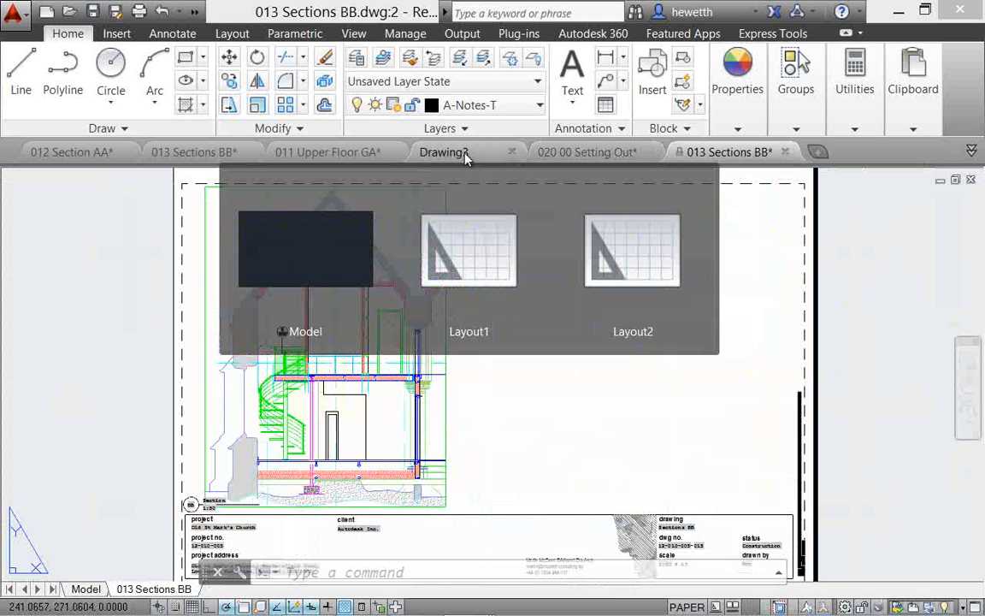
right_click(460, 161)
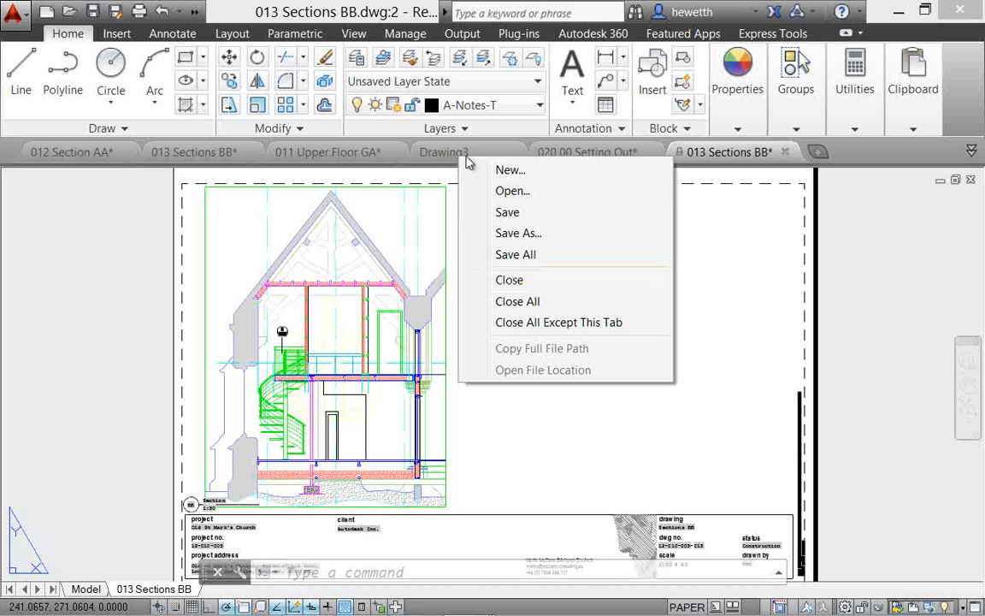
left_click(536, 323)
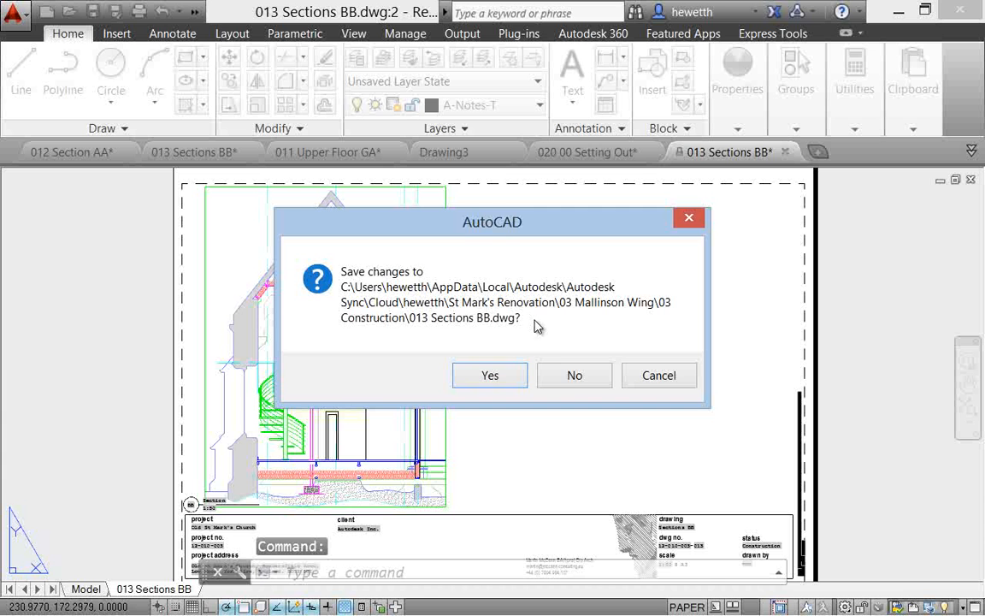
left_click(574, 376)
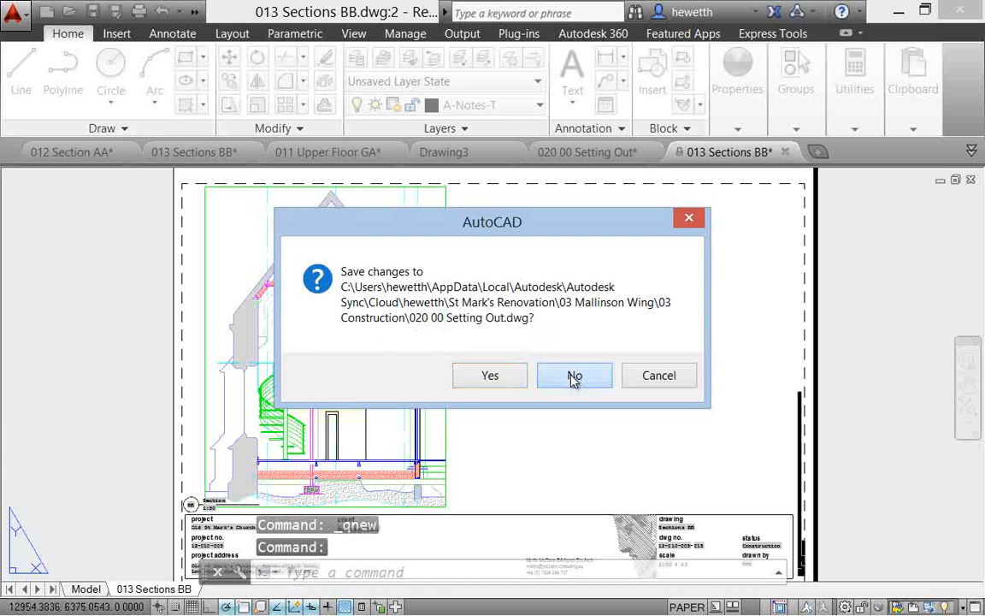
left_click(575, 376)
left_click(574, 376)
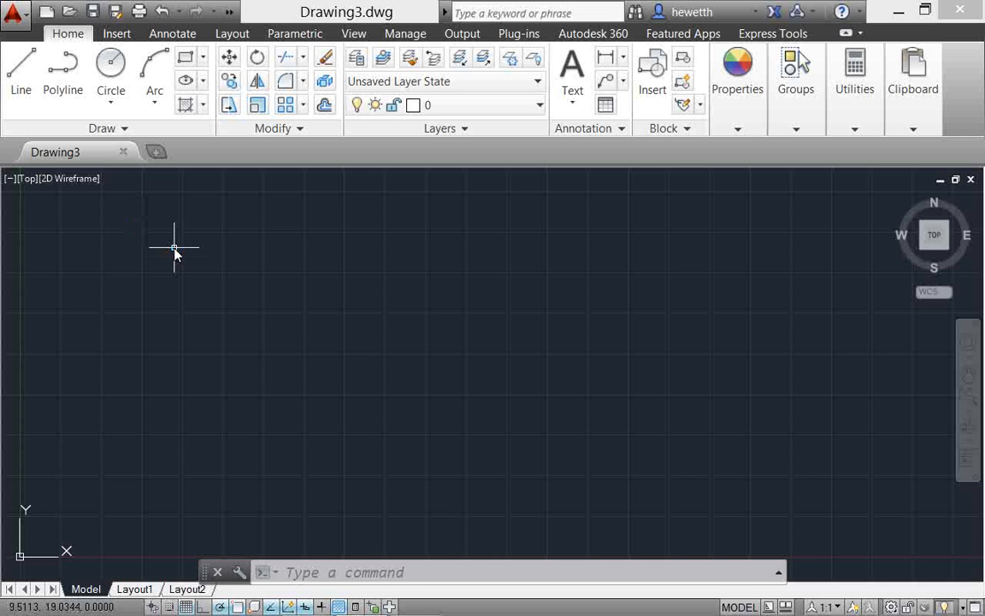
left_click(16, 13)
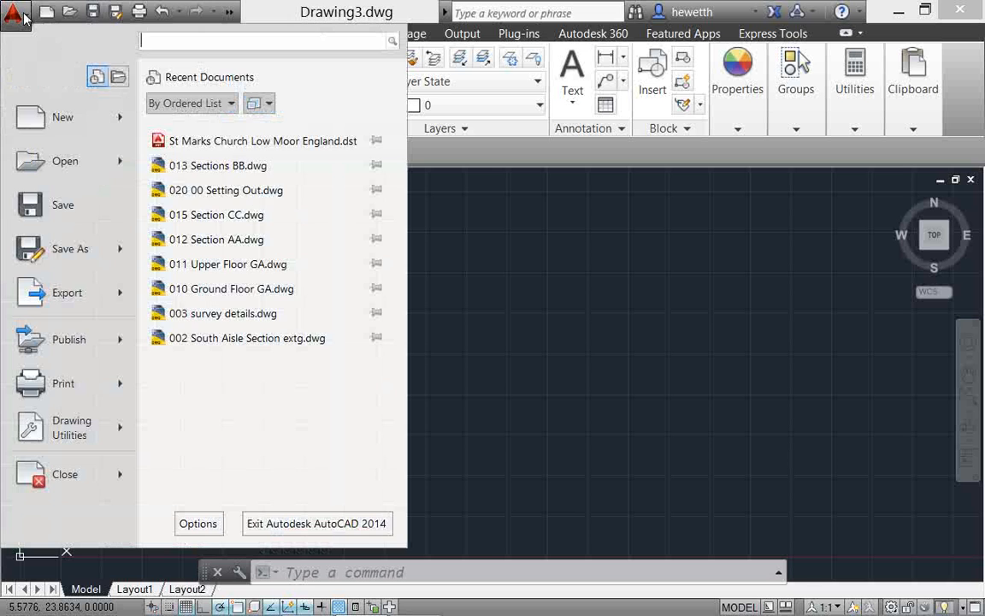
left_click(201, 168)
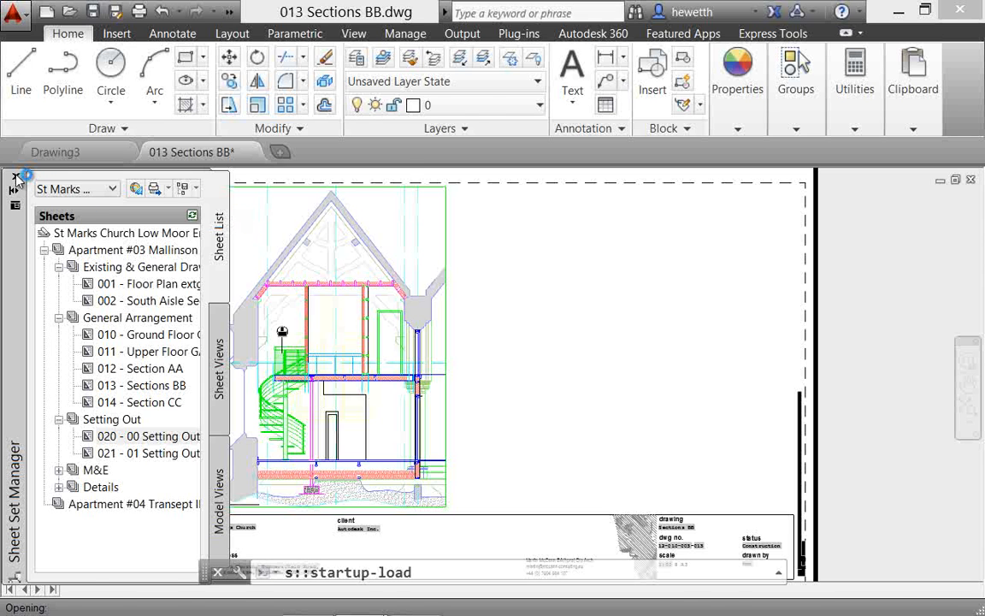
left_click(17, 180)
right_click(199, 153)
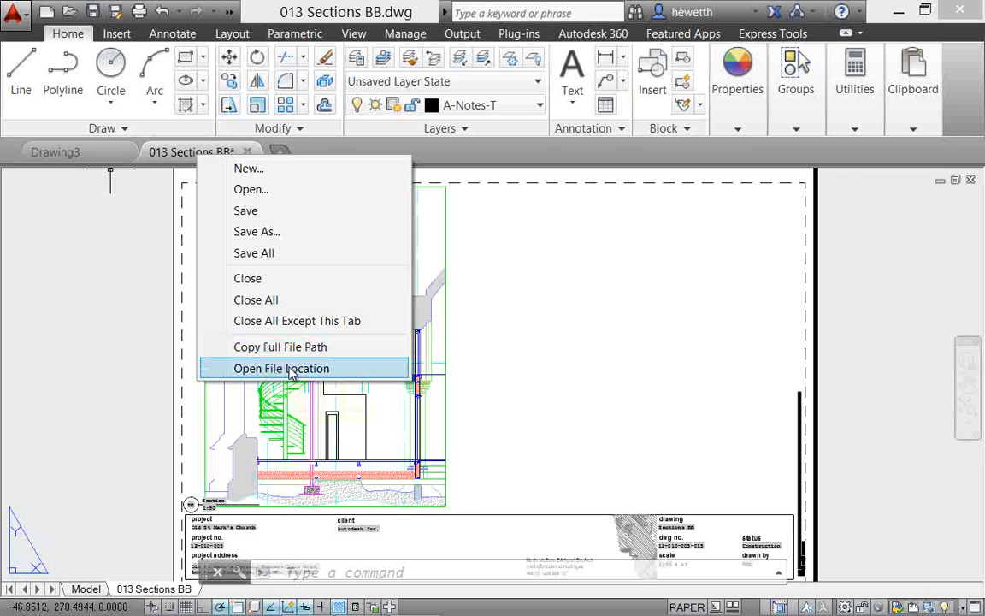
left_click(290, 370)
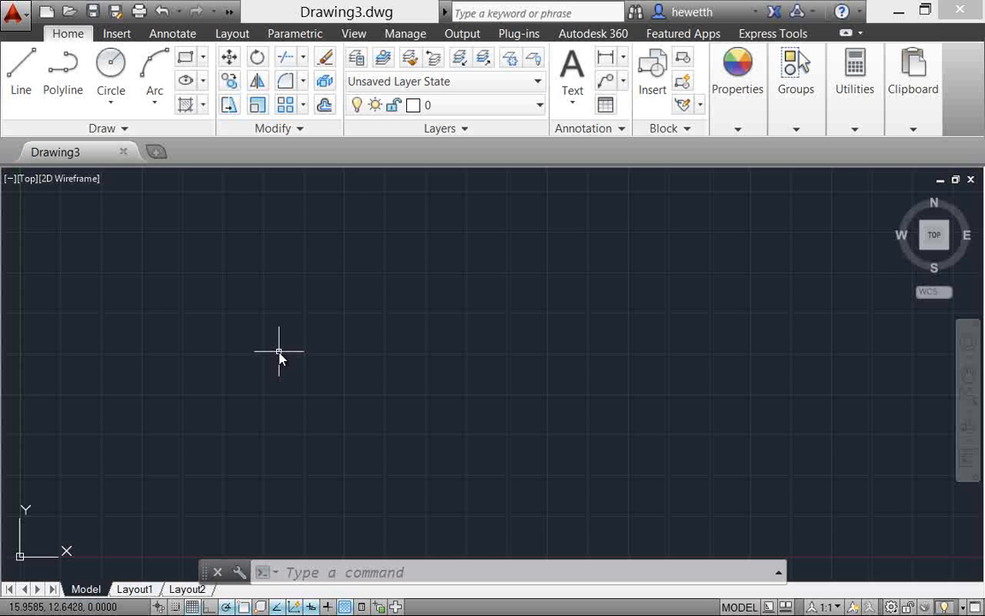
- From View > User Interface, hide the file tabs and then show them again
left_click(360, 38)
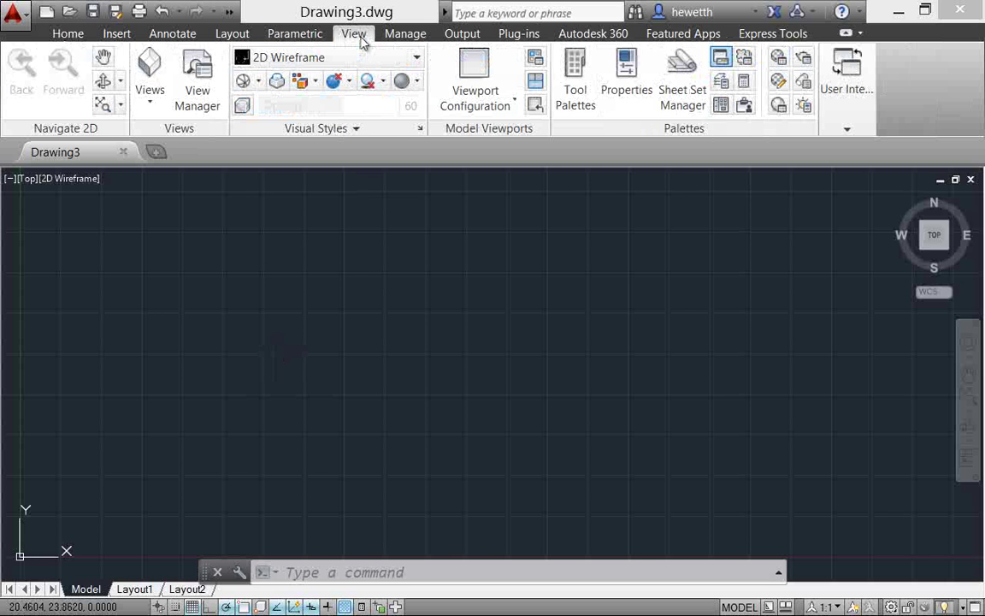
left_click(847, 130)
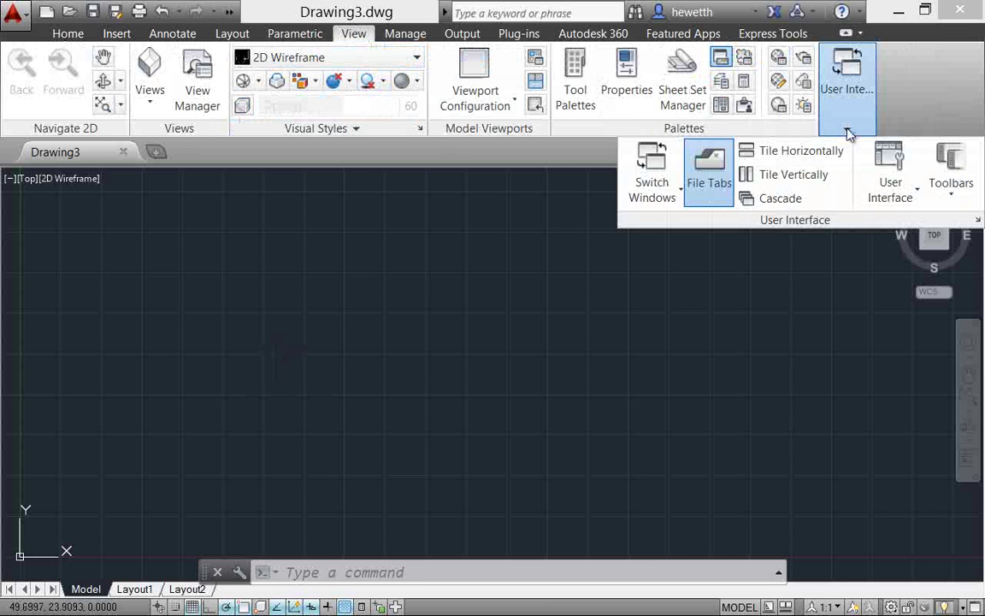
left_click(708, 162)
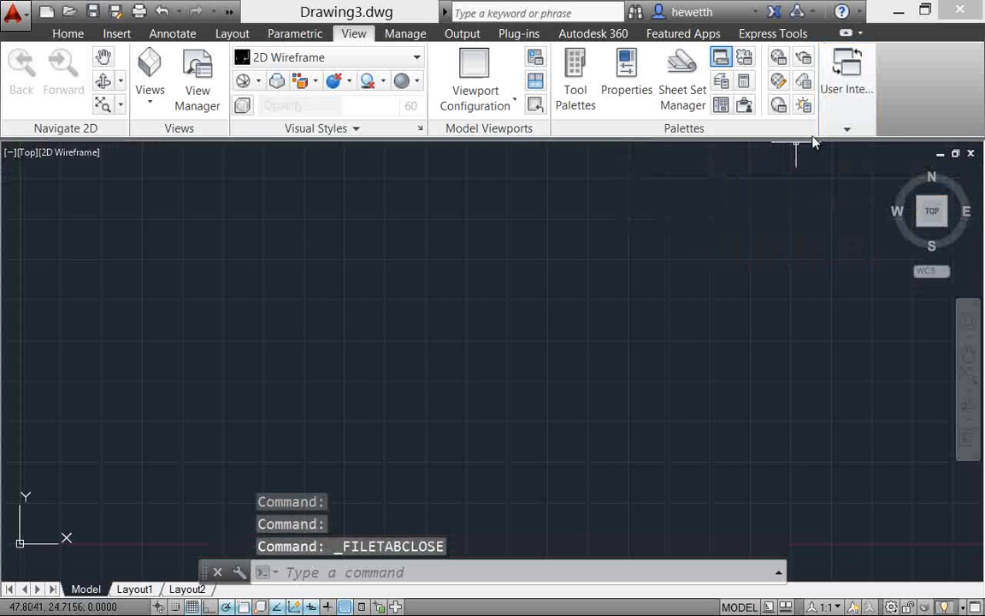
left_click(848, 129)
left_click(717, 175)
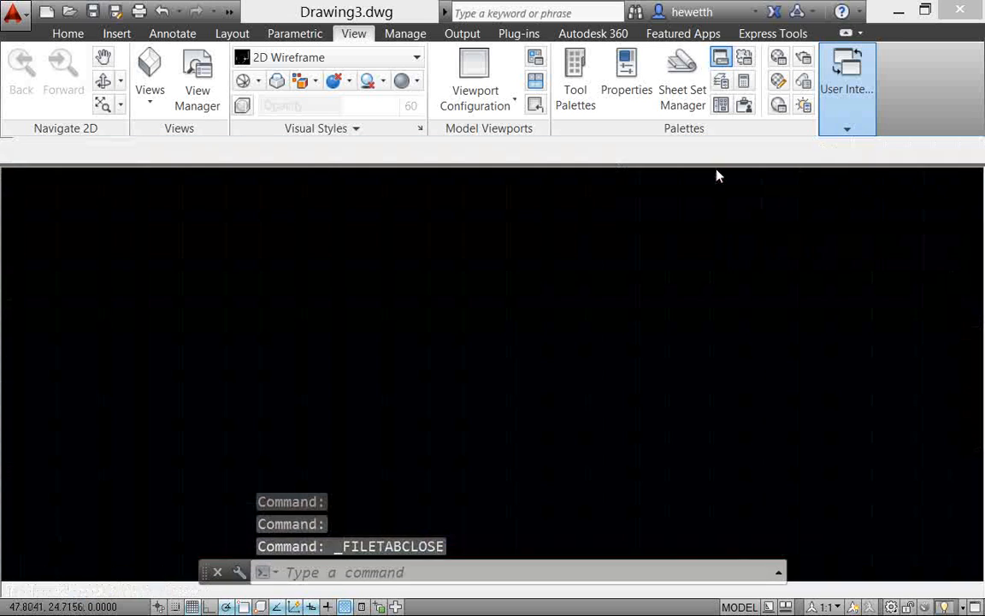